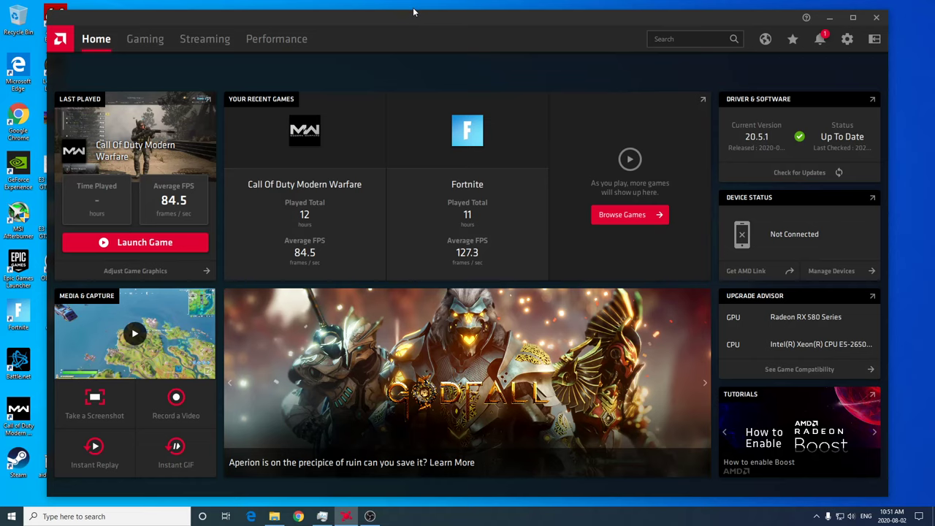
Open the global performance tuning settings for the Radeon RX 580 and switch Tuning Control to Manual.
right_click(413, 12)
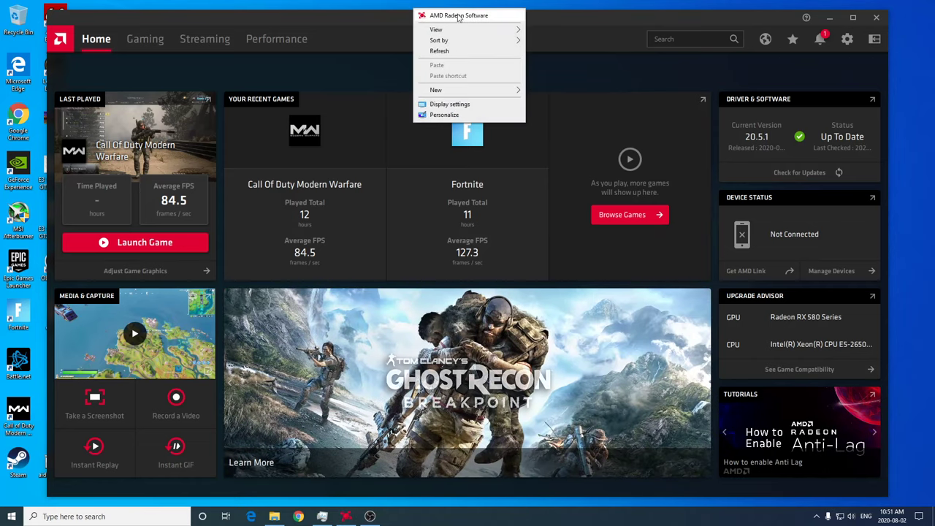
left_click(352, 17)
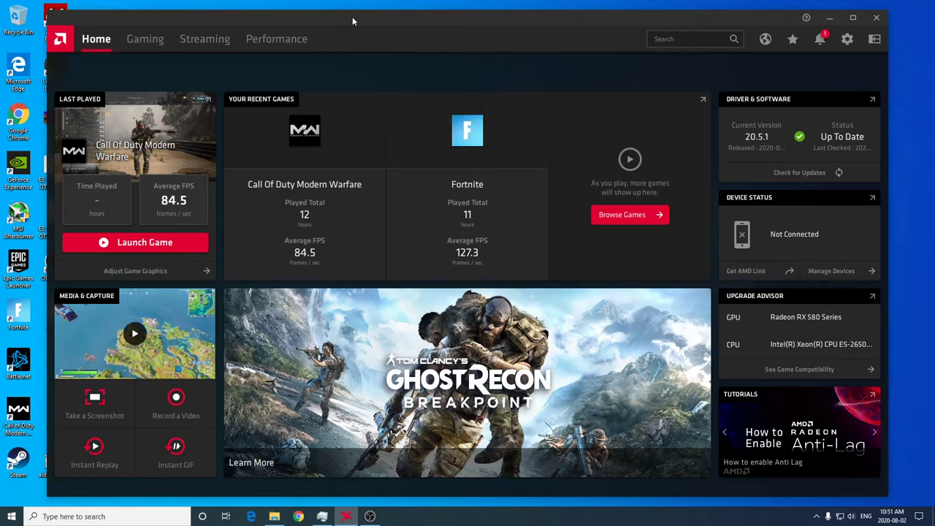
left_click(258, 42)
left_click(118, 67)
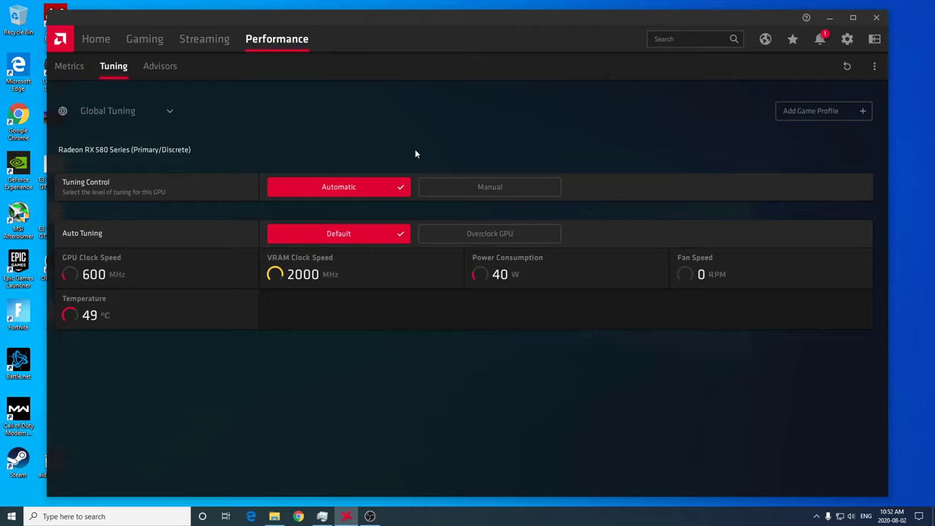
left_click(434, 187)
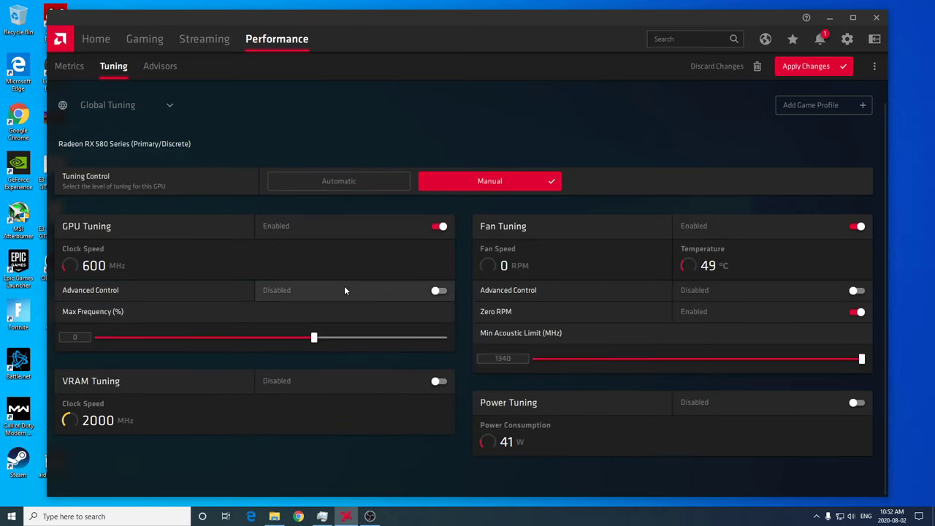
Enable Advanced Control for GPU Tuning and switch its voltage control to Manual.
left_click(344, 290)
scroll(344, 246, "down", 2)
left_click(391, 363)
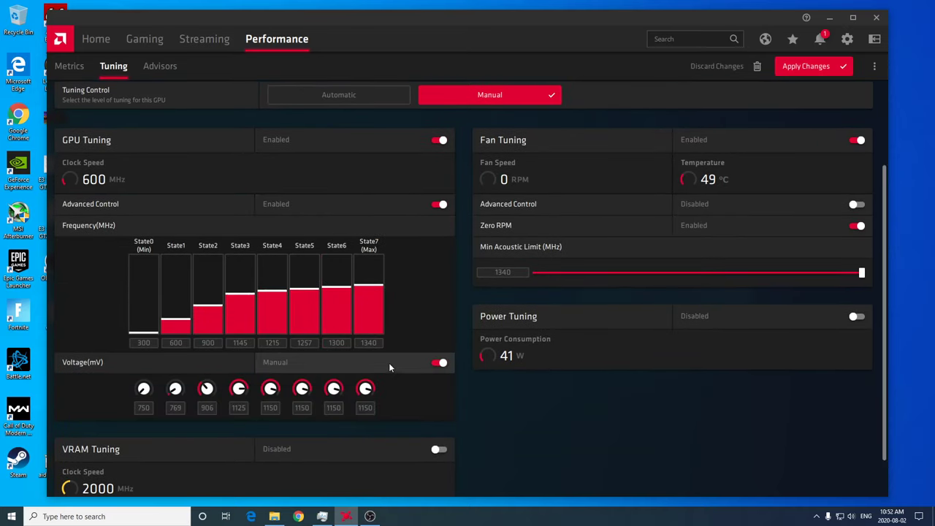
scroll(415, 295, "down", 1)
scroll(415, 298, "down", 1)
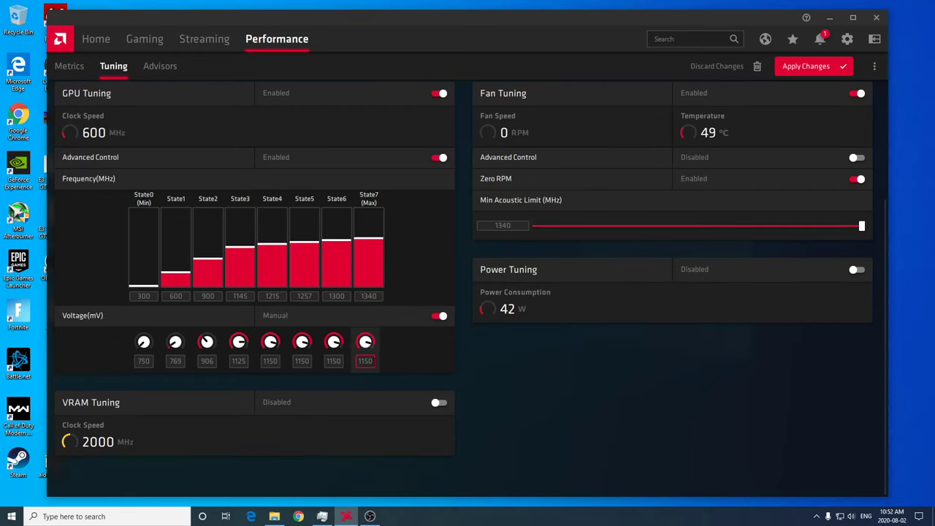
left_click(358, 361)
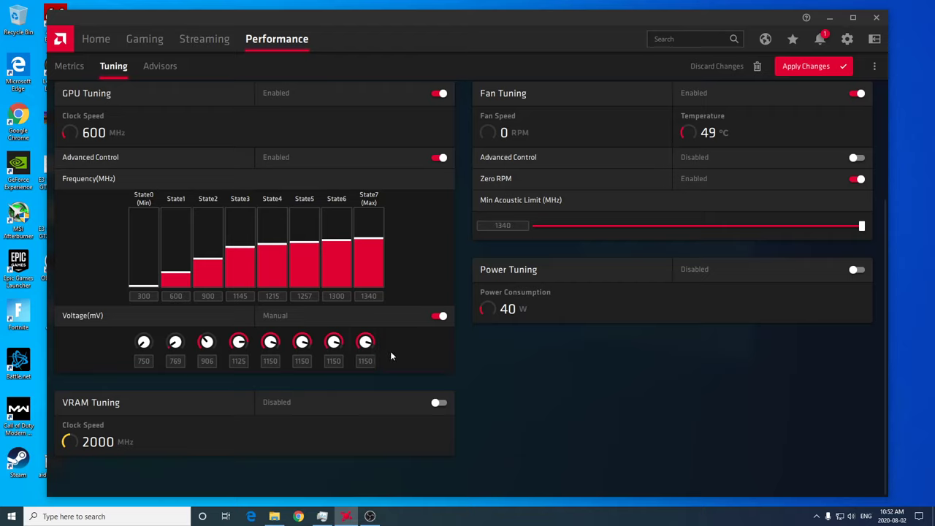
left_click(368, 296)
left_click(417, 378)
left_click(368, 296)
scroll(394, 319, "up", 2)
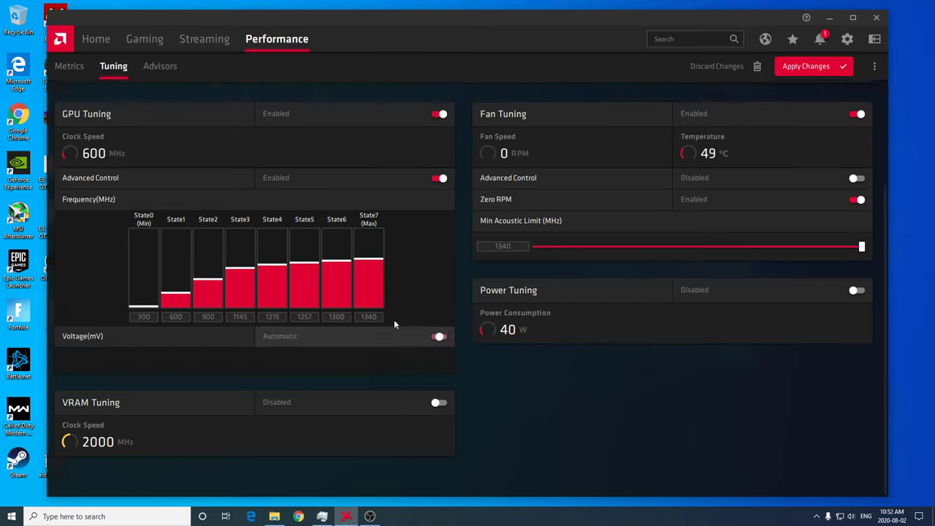
scroll(424, 316, "down", 2)
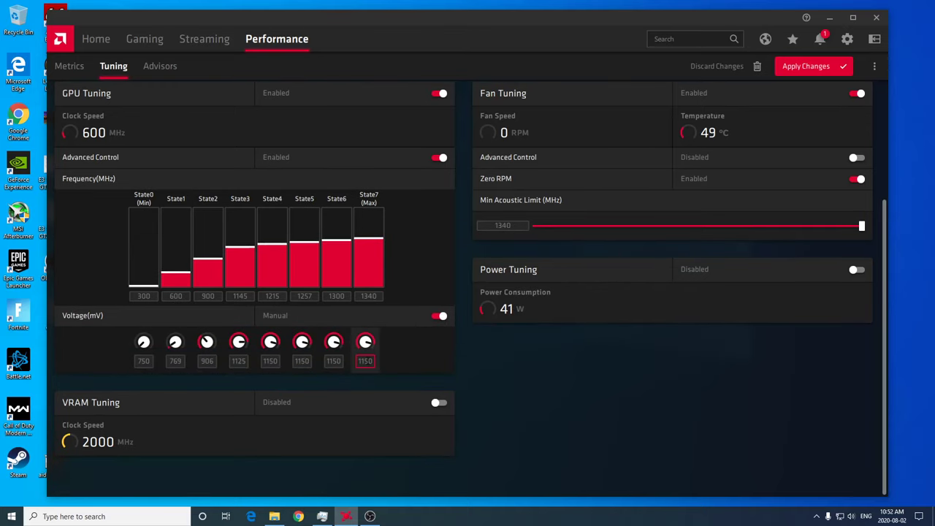
left_click(357, 361)
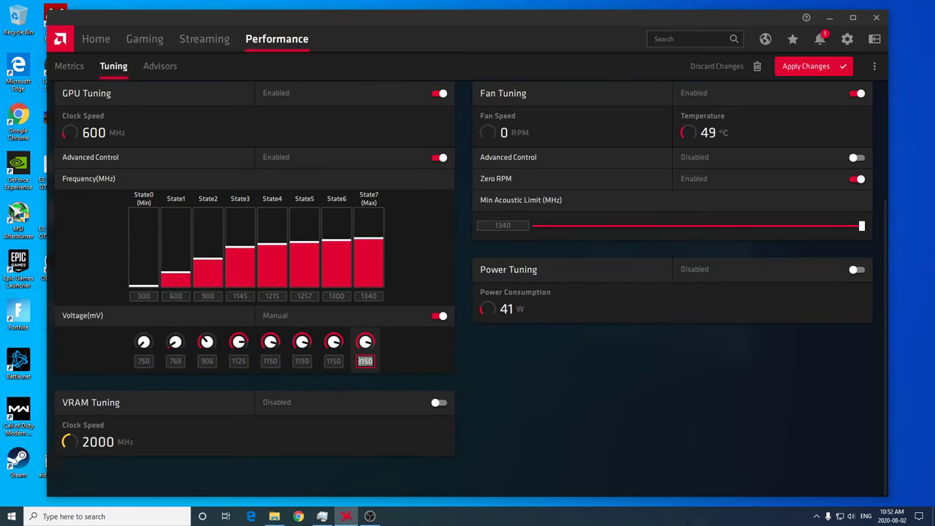
left_click(400, 360)
left_click(363, 361)
left_click(399, 351)
left_click(365, 361)
left_click(367, 361)
key("Return")
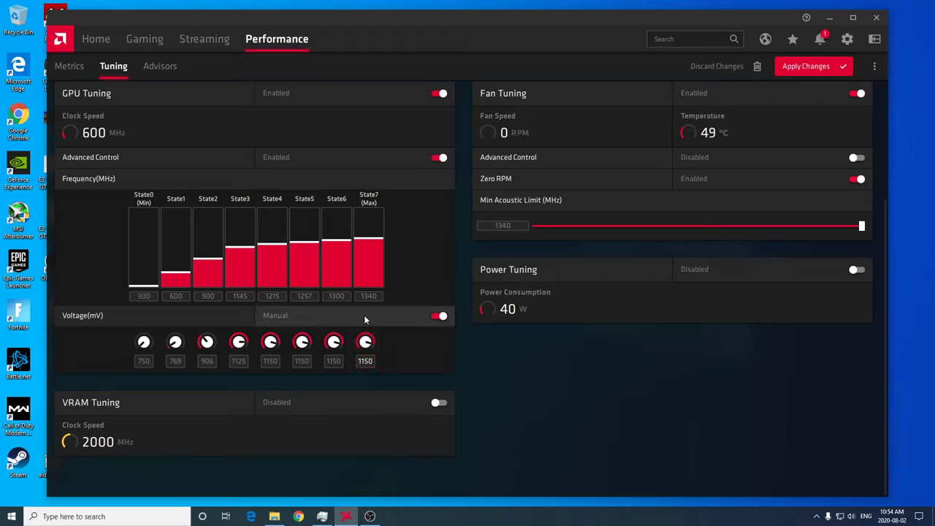
Set the GPU's State7 voltage to 1020 mV.
left_click(365, 361)
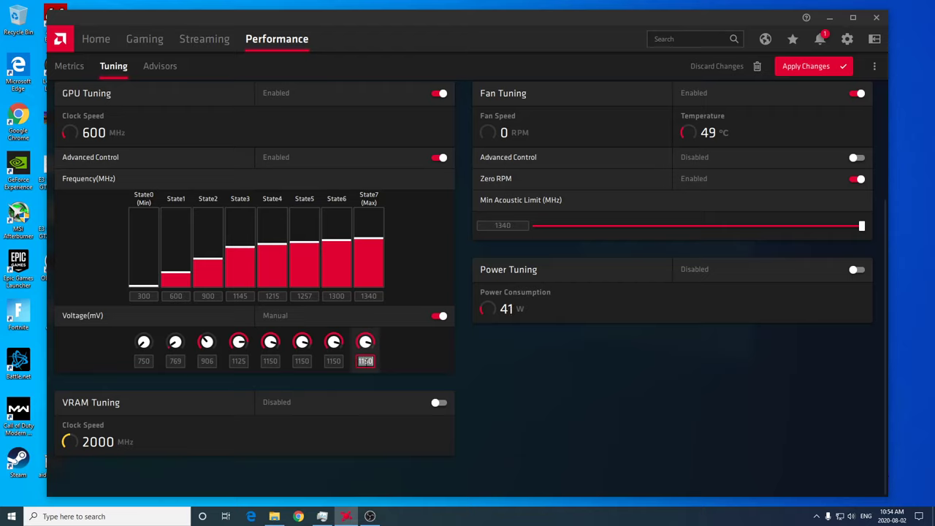
type("100")
key("BackSpace")
type("20")
key("Return")
Set the GPU's State6 voltage to 1010 mV and the State5 voltage to 1000 mV.
left_click(333, 361)
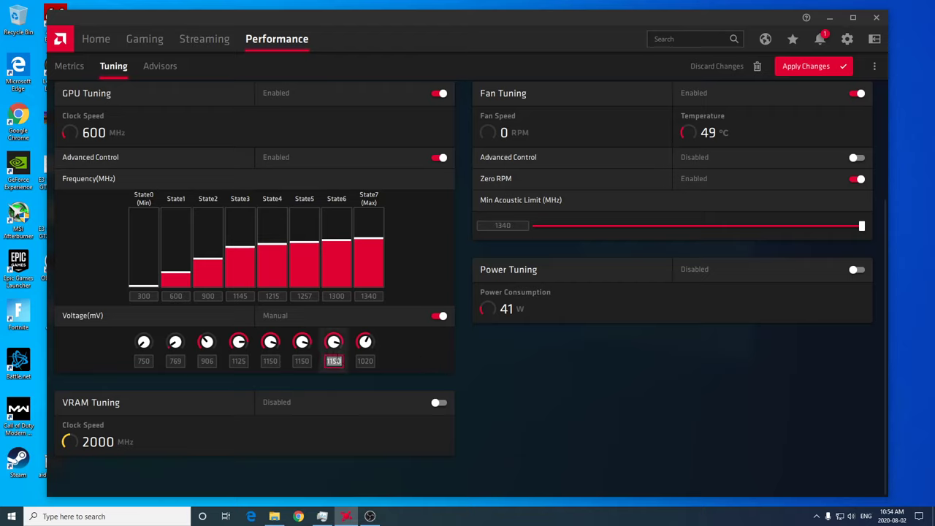
type("1010")
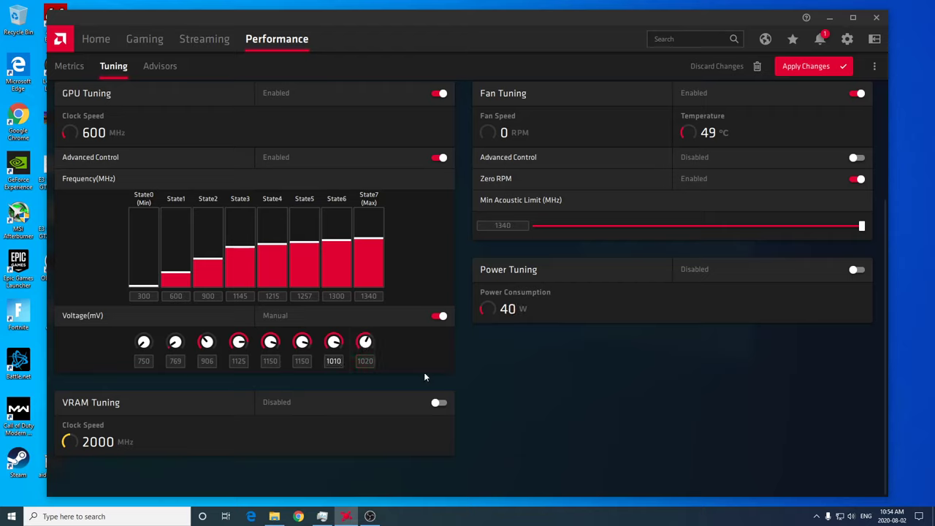
key("Return")
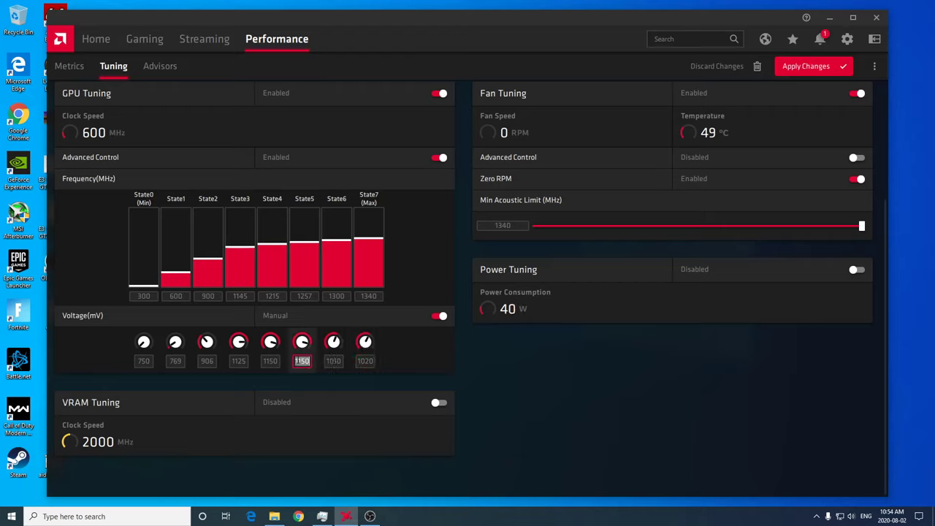
left_click(301, 361)
type("1000")
Set the State4 voltage to 990 mV and the State3 voltage to 980 mV, and apply the tuning changes.
left_click(270, 361)
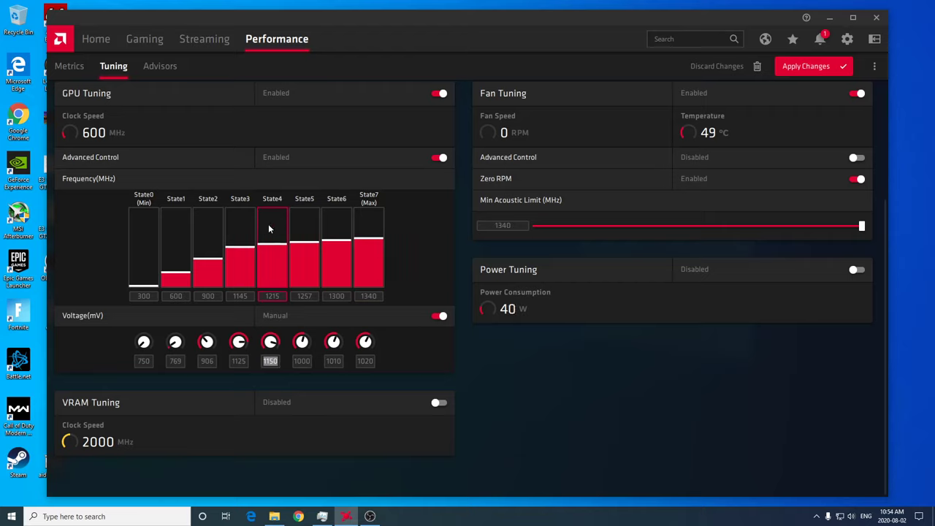
left_click(177, 229)
left_click(371, 249)
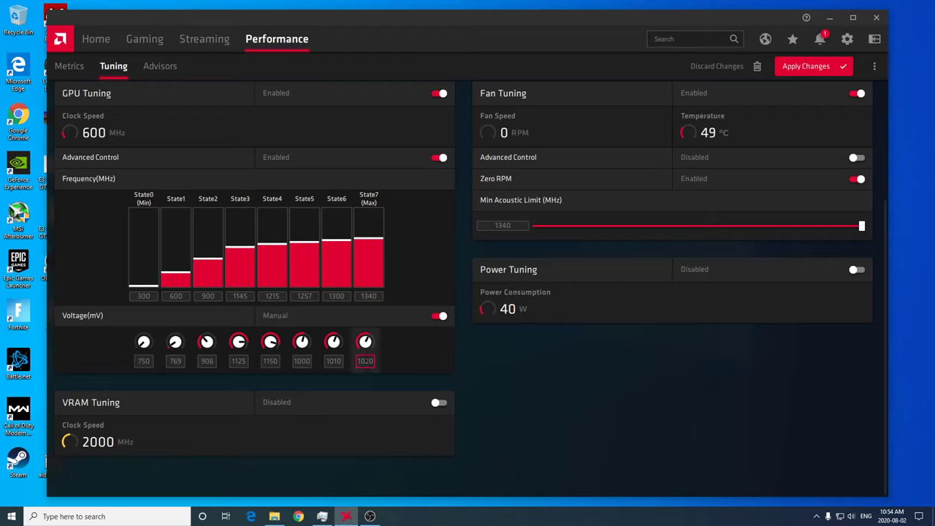
double_click(271, 361)
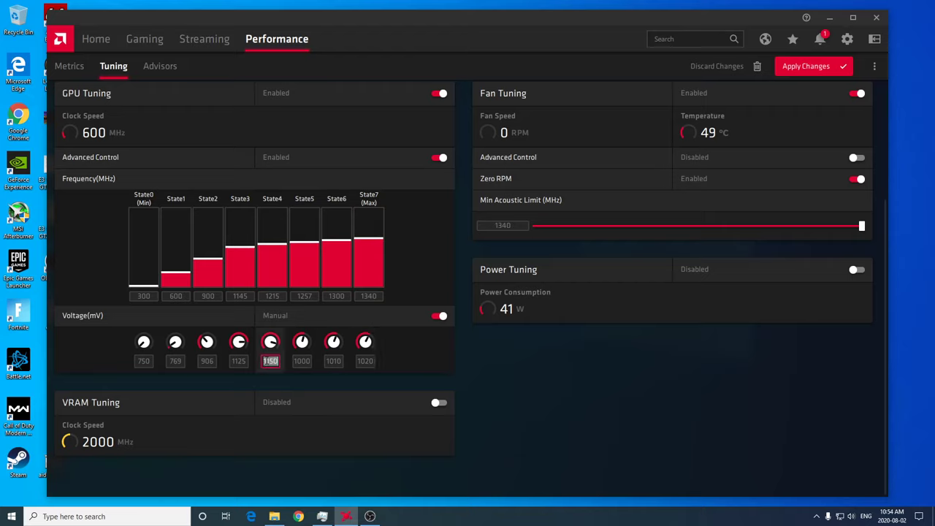
type("990")
double_click(239, 361)
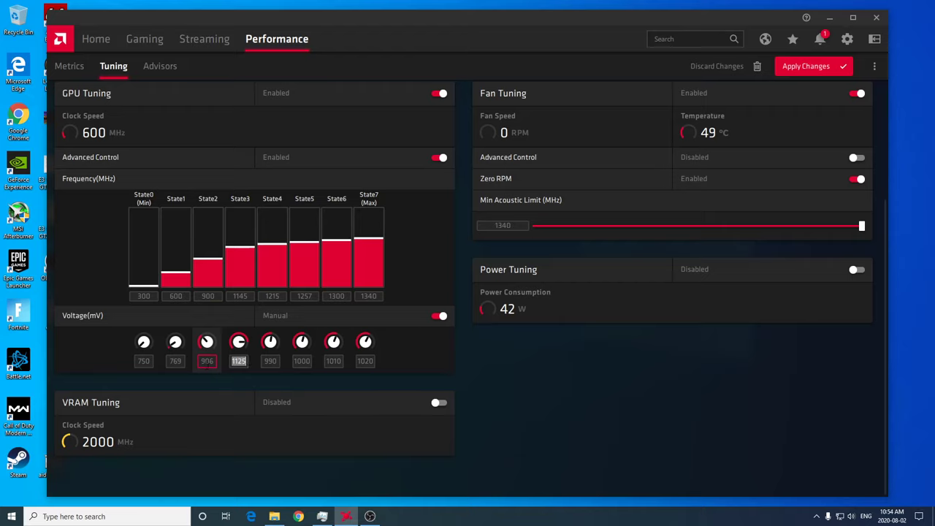
type("980")
key("Return")
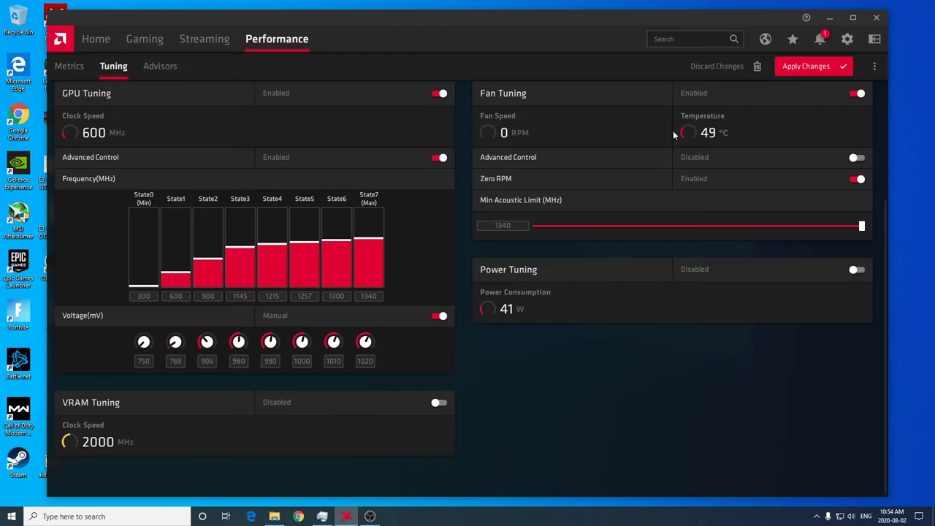
left_click(805, 66)
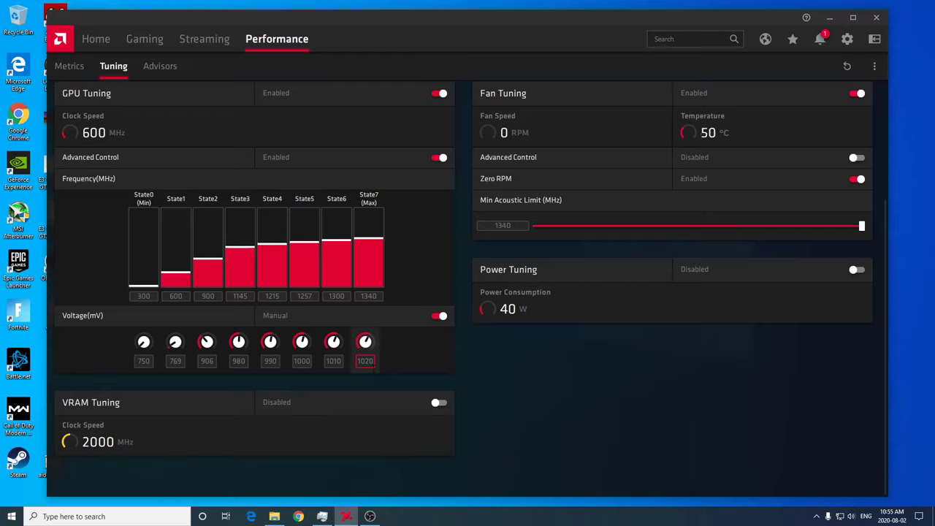
left_click(369, 360)
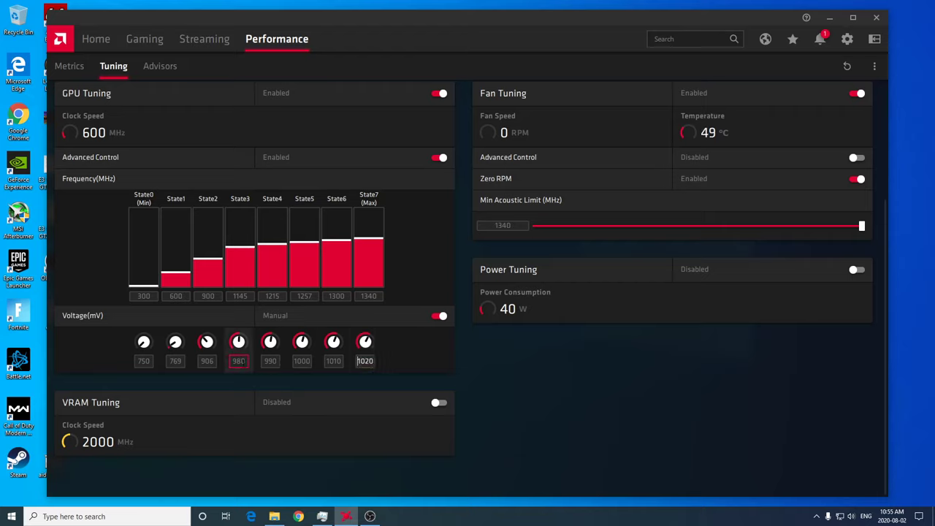
left_click(333, 361)
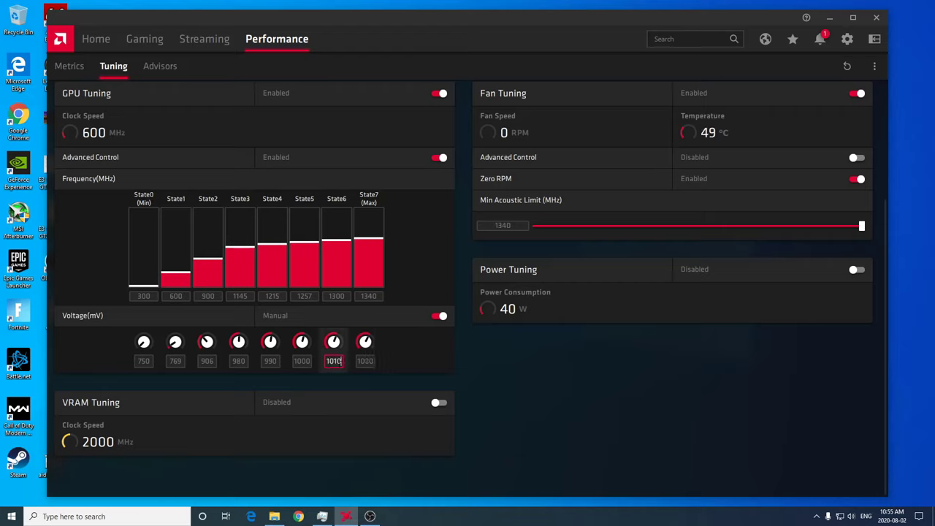
left_click(304, 361)
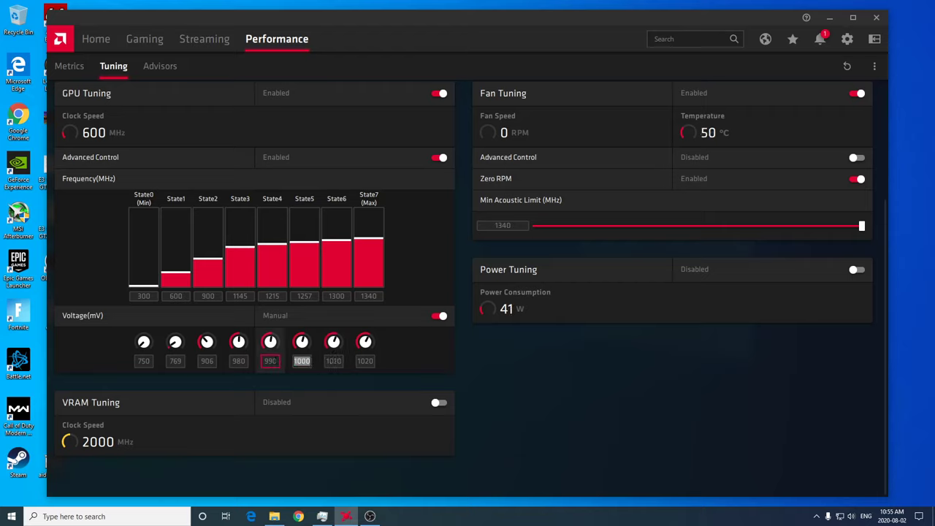
left_click(271, 361)
left_click(238, 360)
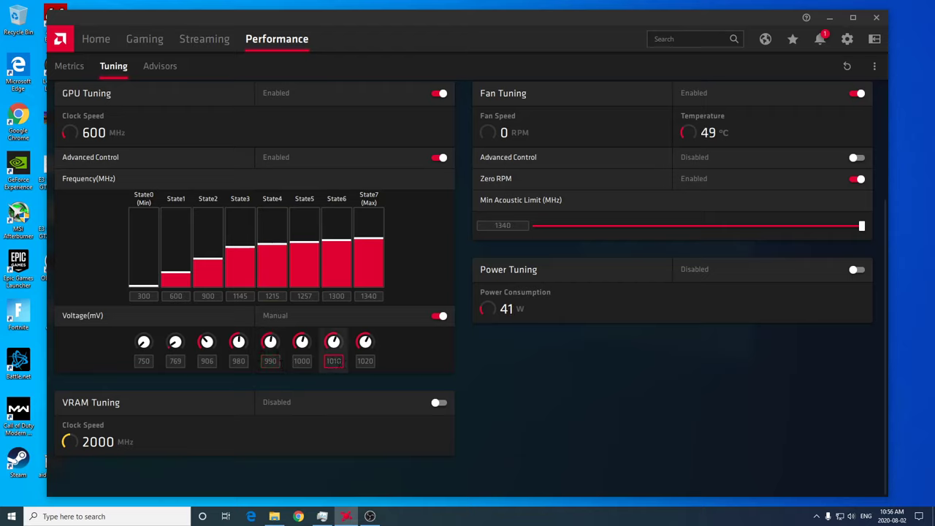
left_click(334, 361)
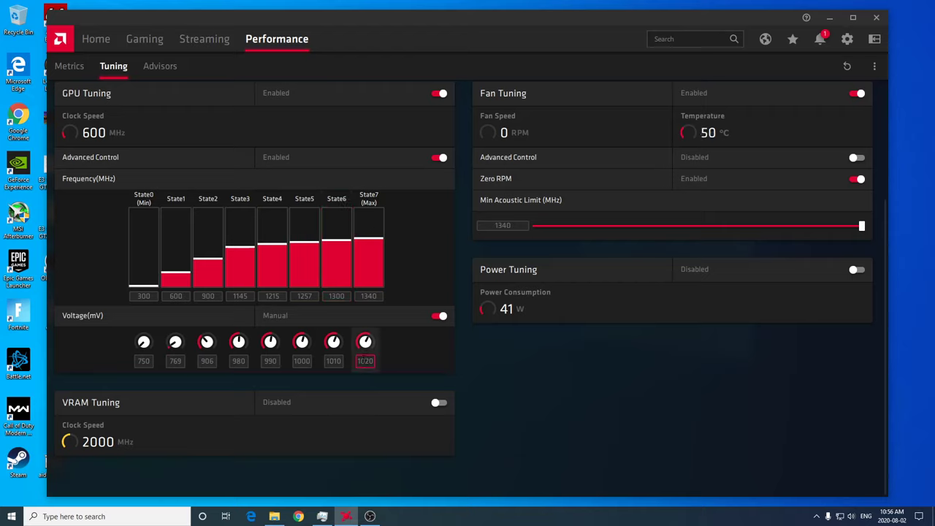
scroll(239, 350, "up", 1)
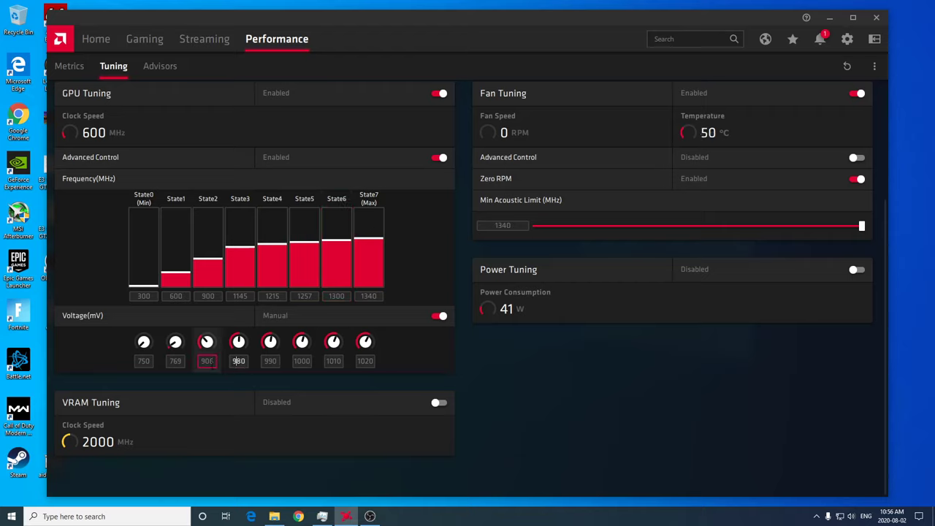
left_click(365, 361)
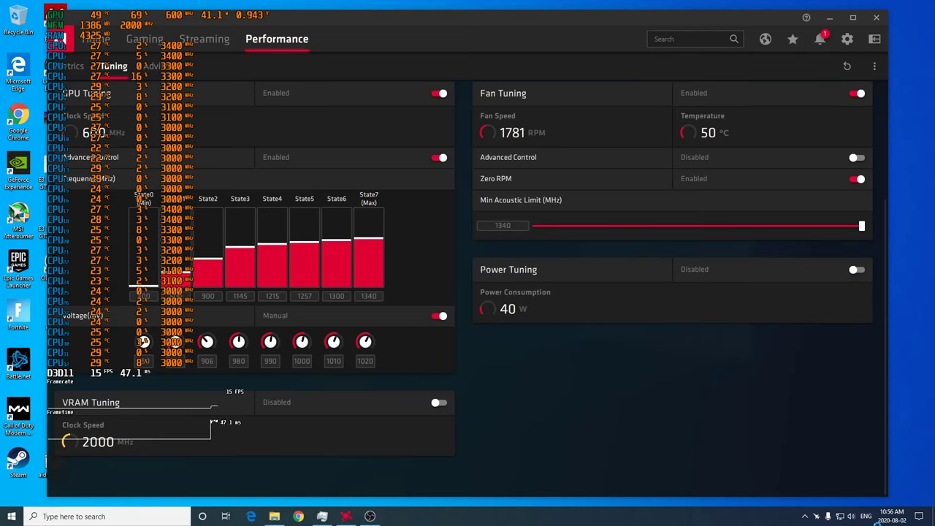
Switch to MSI Afterburner and lower the Core Voltage offset to about -147 mV without applying it.
left_click(839, 516)
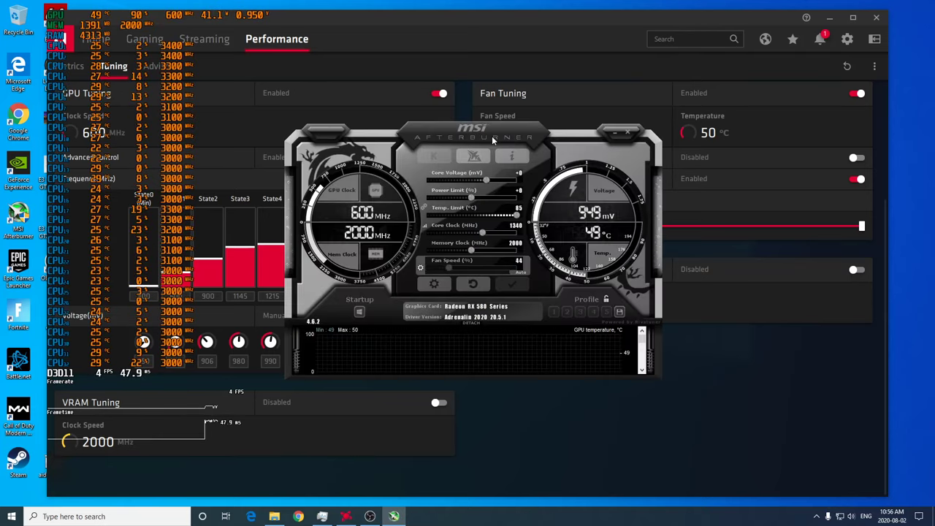
left_click_drag(474, 113, 464, 117)
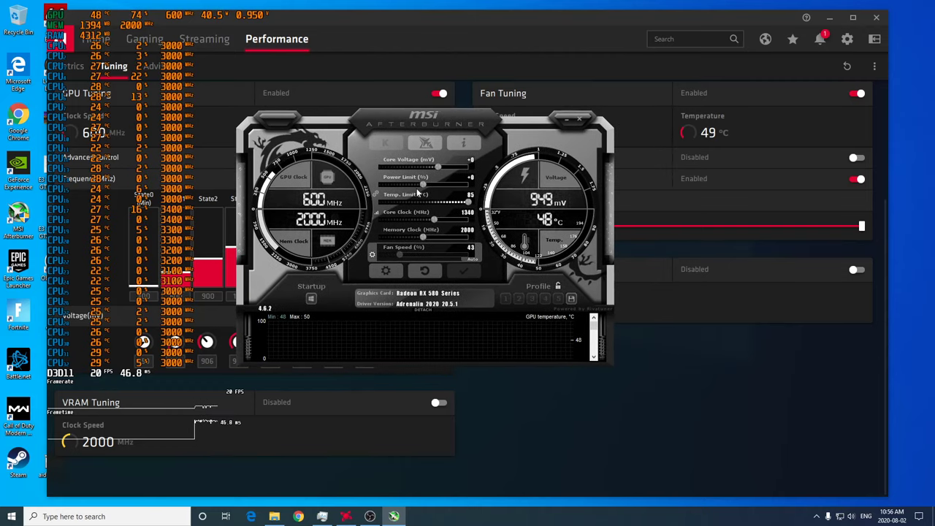
left_click_drag(436, 166, 410, 163)
left_click_drag(431, 124, 624, 124)
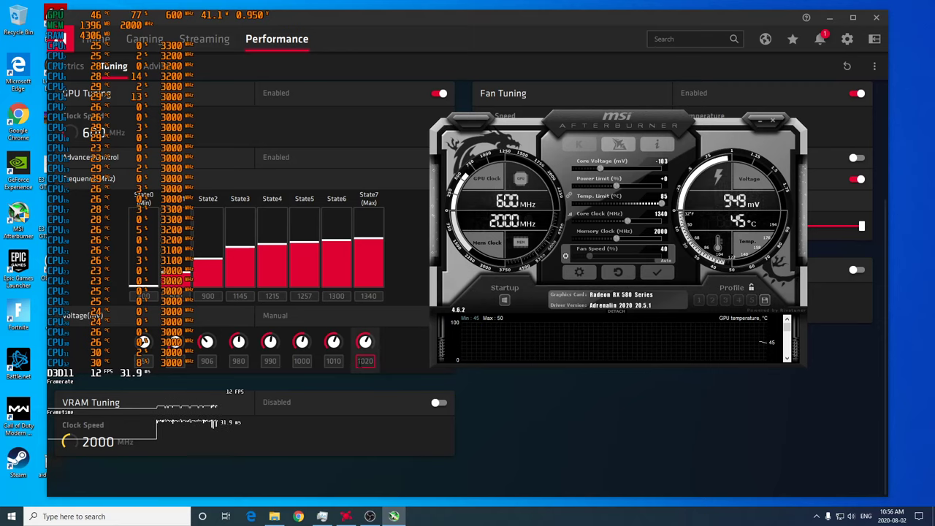
left_click_drag(598, 168, 585, 168)
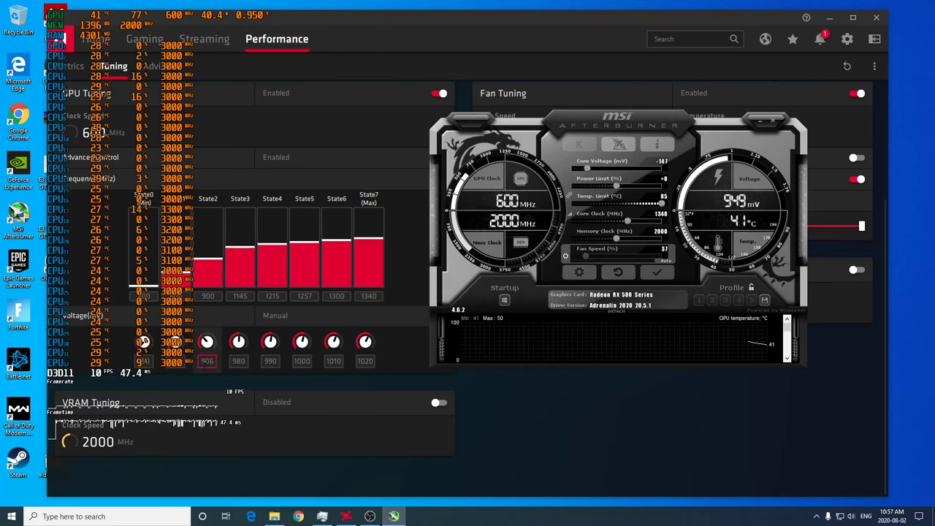
scroll(207, 361, "up", 1)
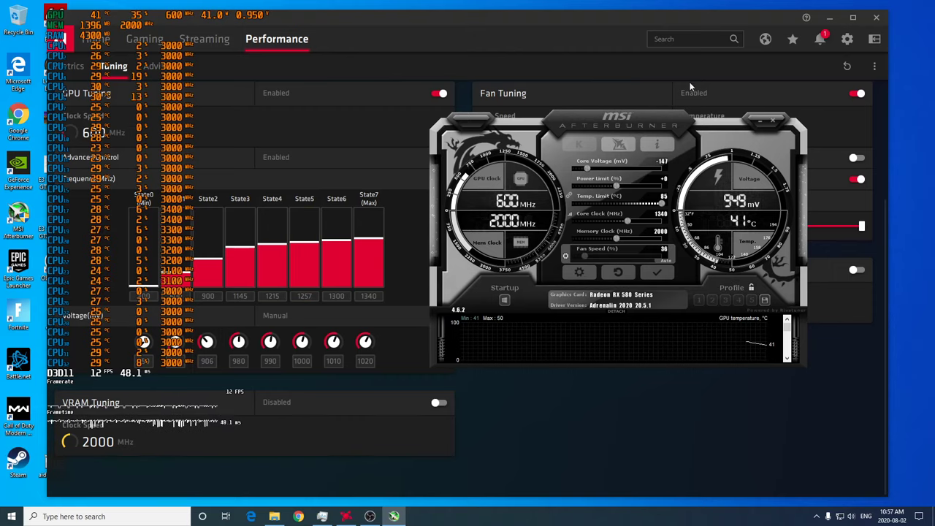
Close MSI Afterburner completely, including its background process, and return to the Radeon tuning settings.
left_click(757, 121)
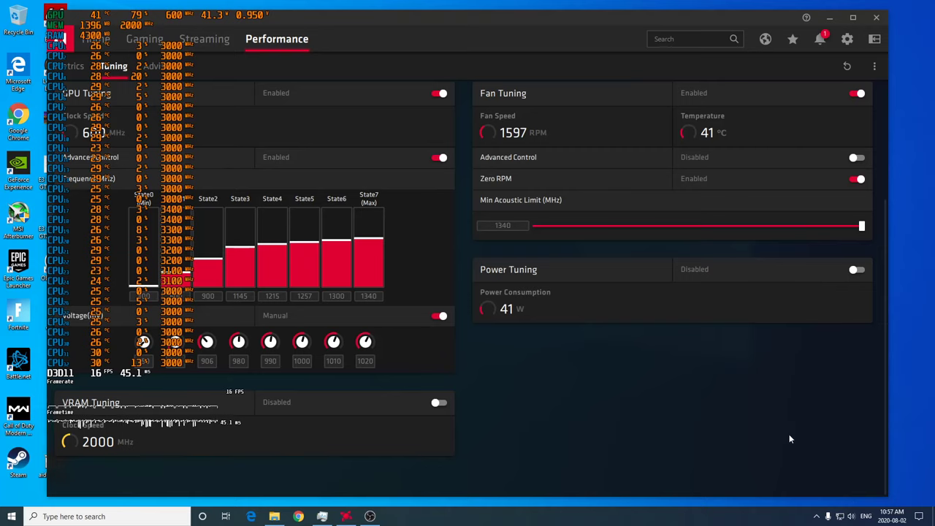
left_click(816, 516)
right_click(835, 478)
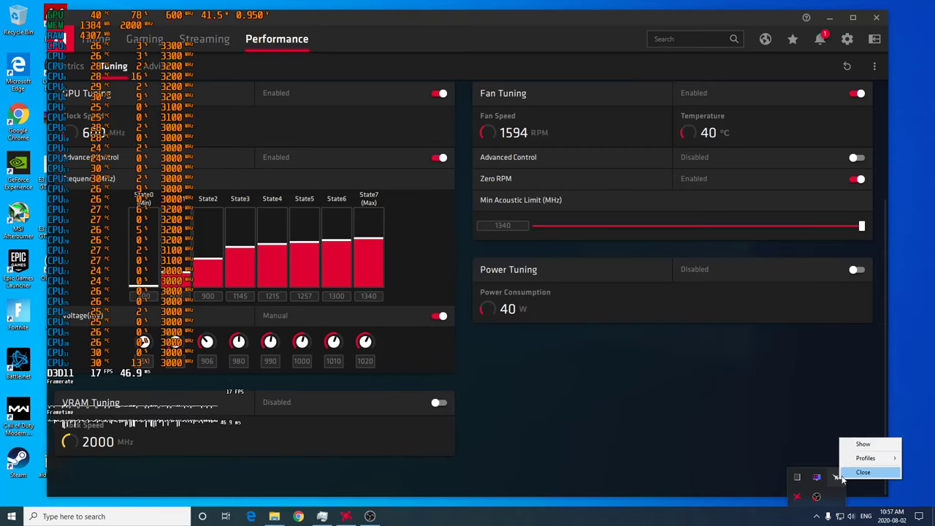
left_click(870, 472)
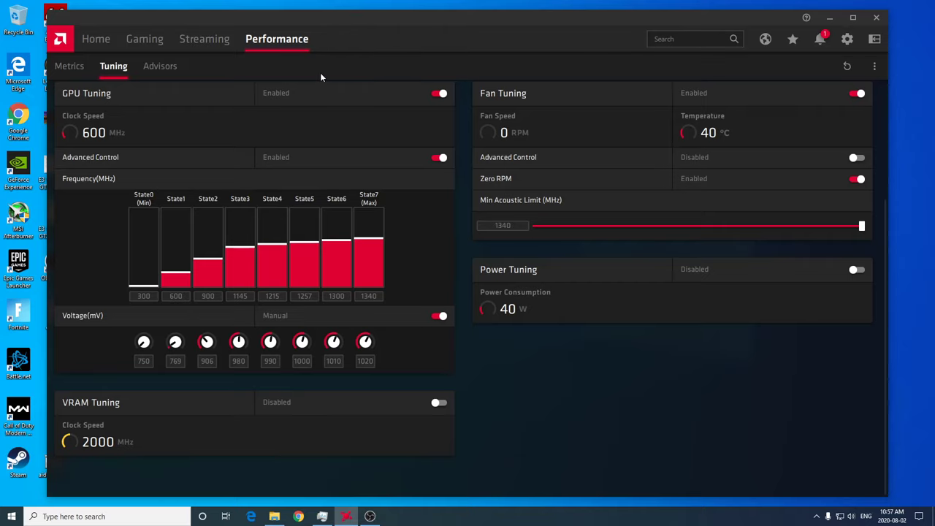
Add a game tuning profile for Call Of Duty Modern Warfare.
scroll(445, 268, "up", 3)
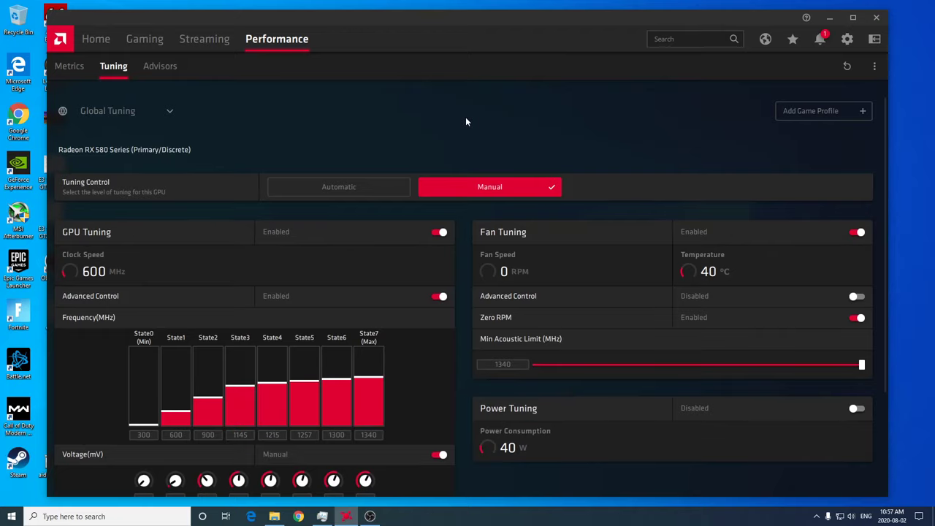
left_click(836, 111)
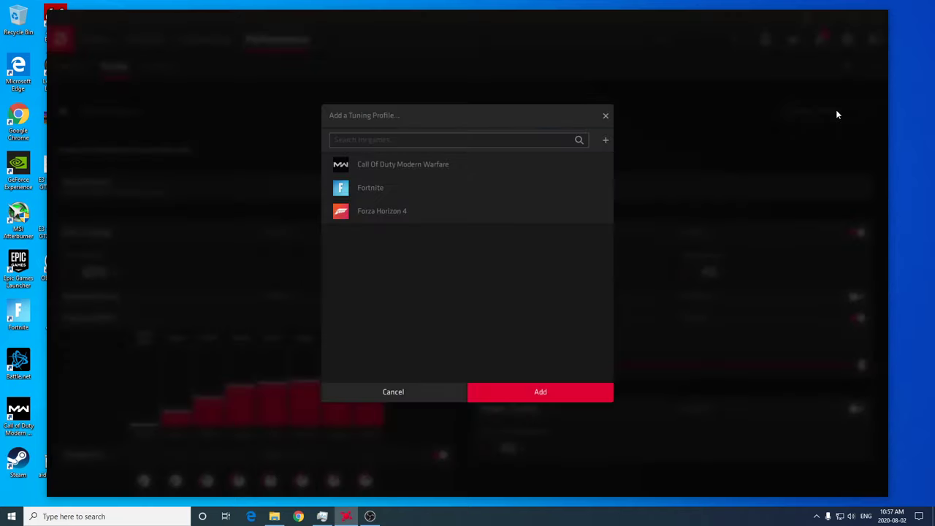
left_click(536, 163)
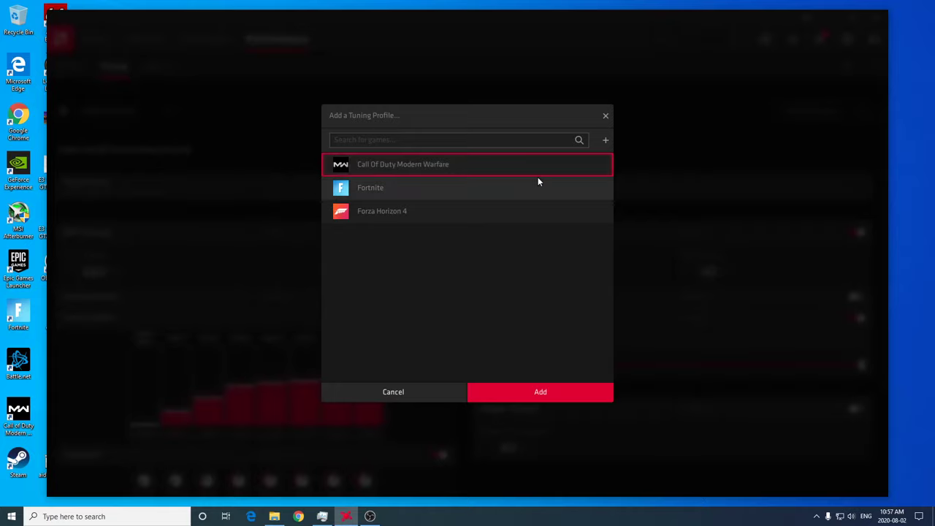
left_click(567, 392)
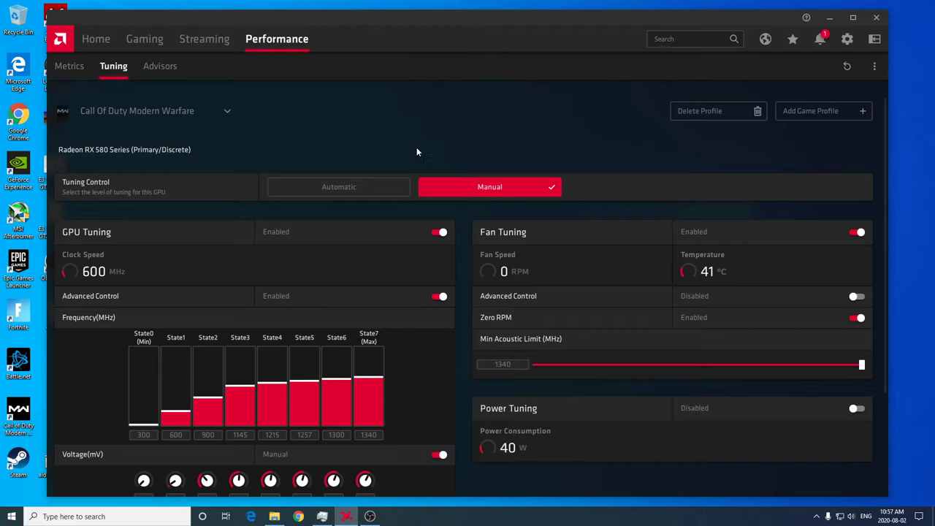
scroll(416, 152, "down", 1)
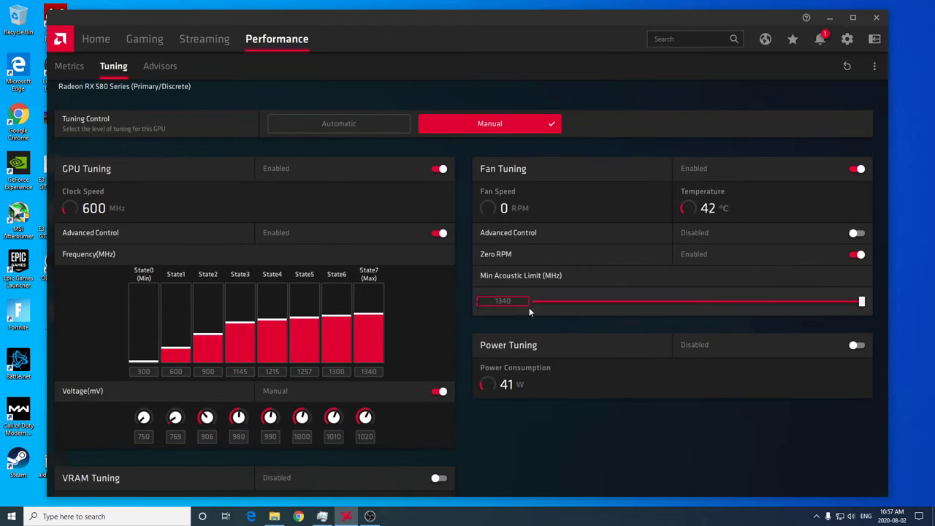
scroll(460, 211, "down", 1)
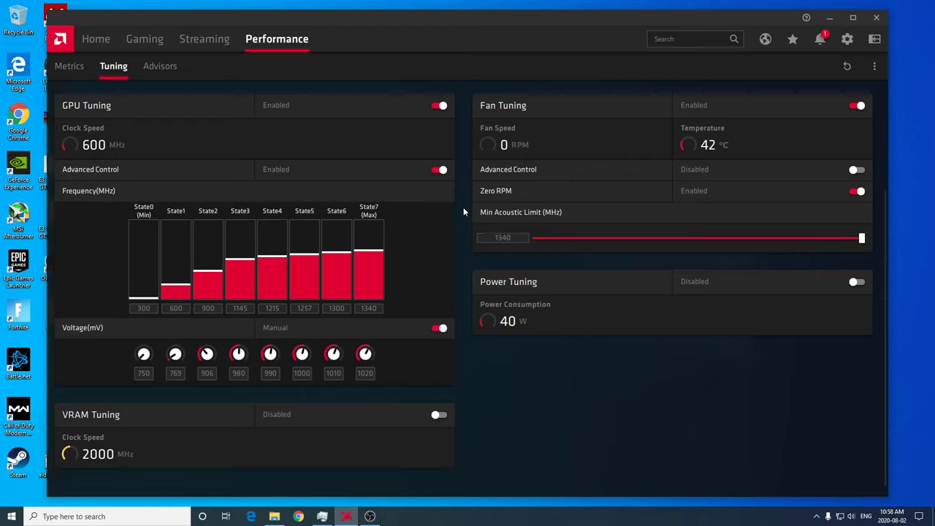
scroll(451, 298, "up", 1)
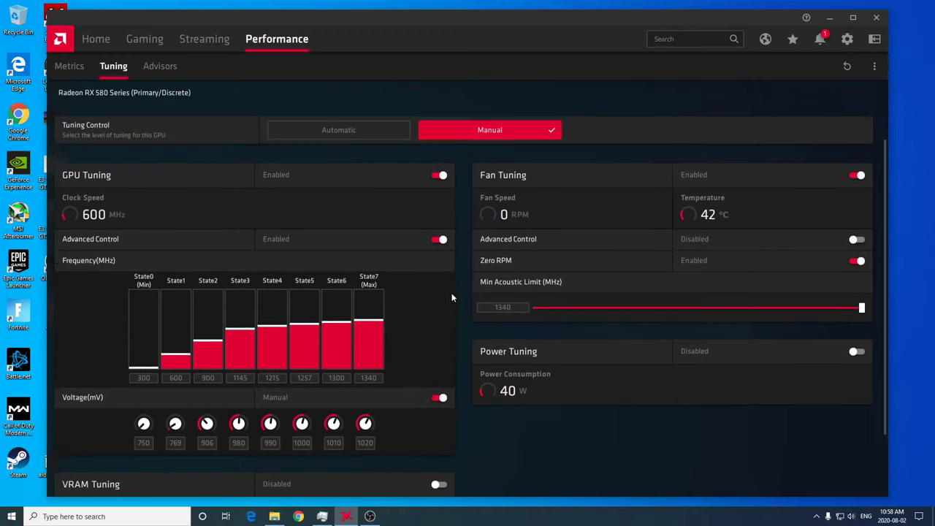
scroll(452, 297, "down", 1)
double_click(365, 361)
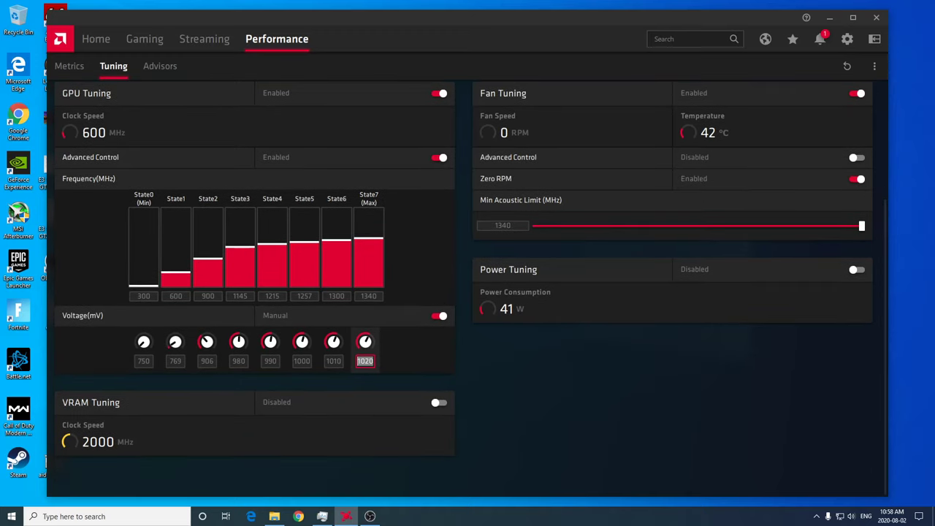
left_click(159, 362)
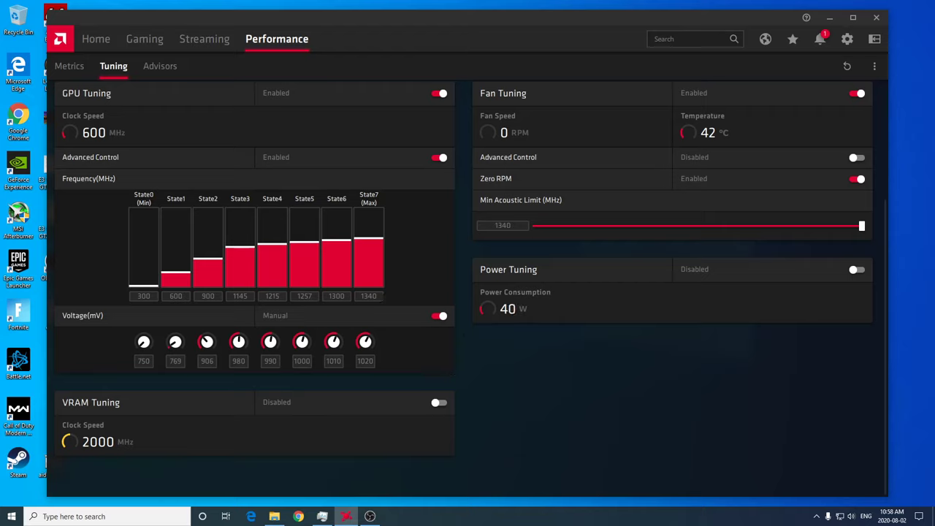
Set the State6 frequency of the Call Of Duty Modern Warfare profile to 1280 MHz.
left_click(336, 296)
type("180")
key("BackSpace")
key("BackSpace")
type("280")
key("Return")
Set the State7 maximum frequency of the game profile to 1300 MHz.
left_click(369, 296)
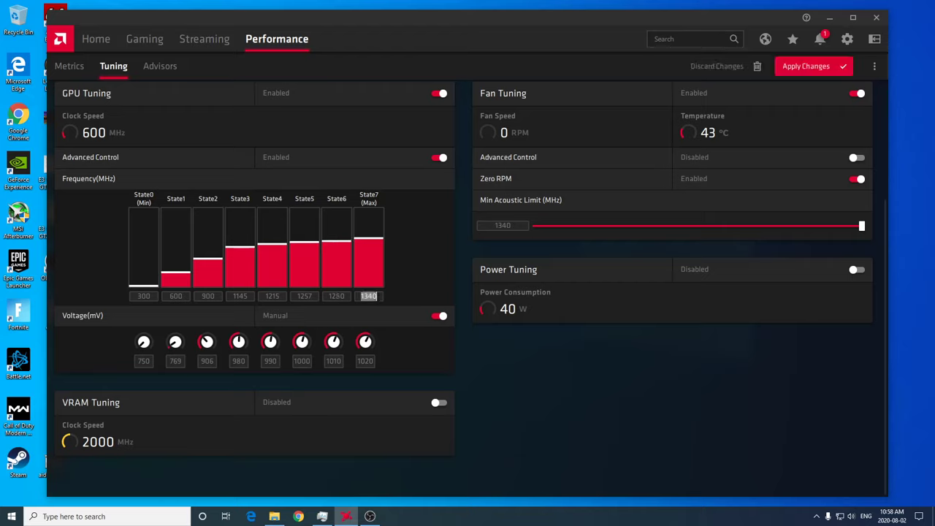
type("1300")
key("Return")
left_click(365, 360)
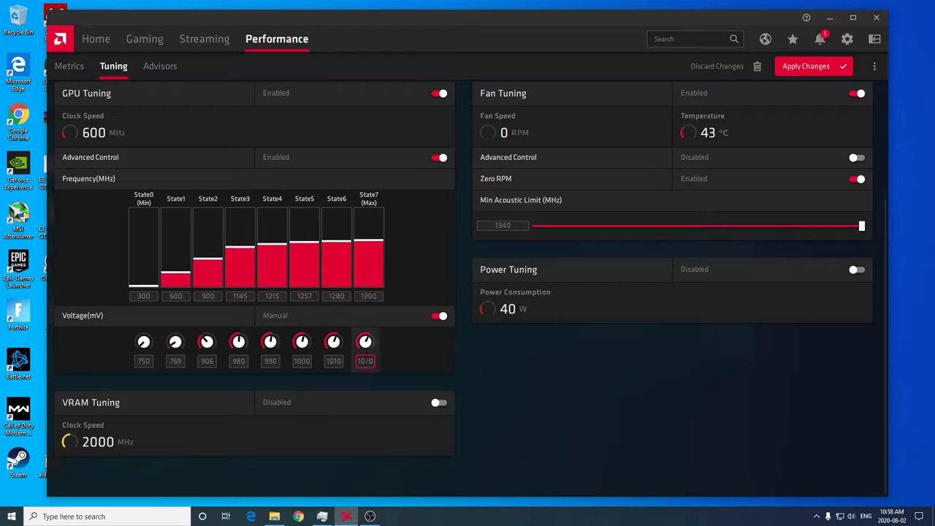
left_click(366, 306)
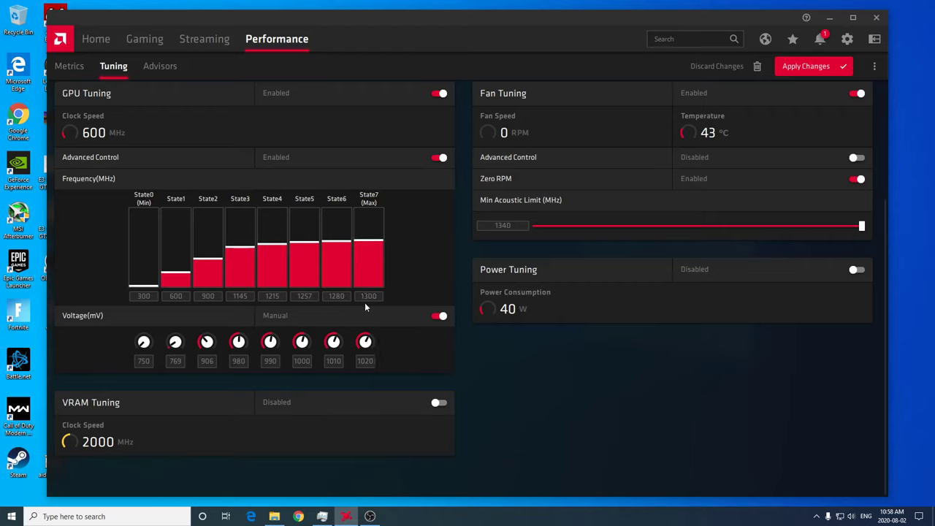
Set the game profile's State7 voltage to 1000 mV and its State6 voltage to 990 mV.
double_click(365, 360)
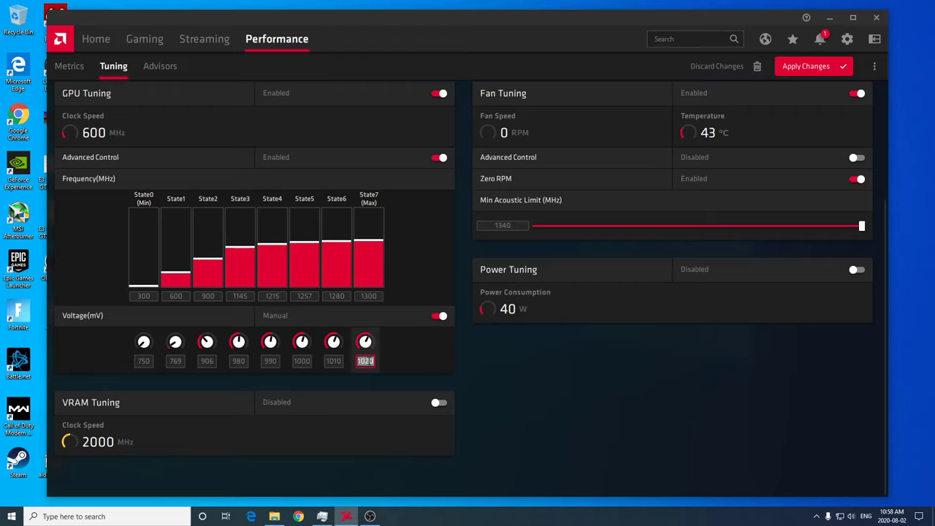
type("1000")
double_click(333, 361)
type("900")
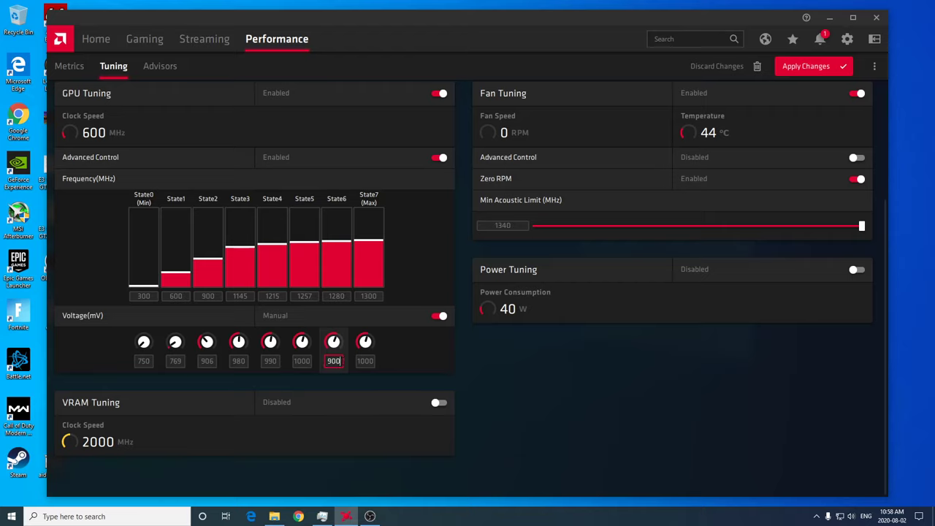
key("BackSpace")
key("BackSpace")
type("90")
Set the game profile's State5 voltage to 980 mV and its State4 voltage to 970 mV.
double_click(302, 360)
type("98")
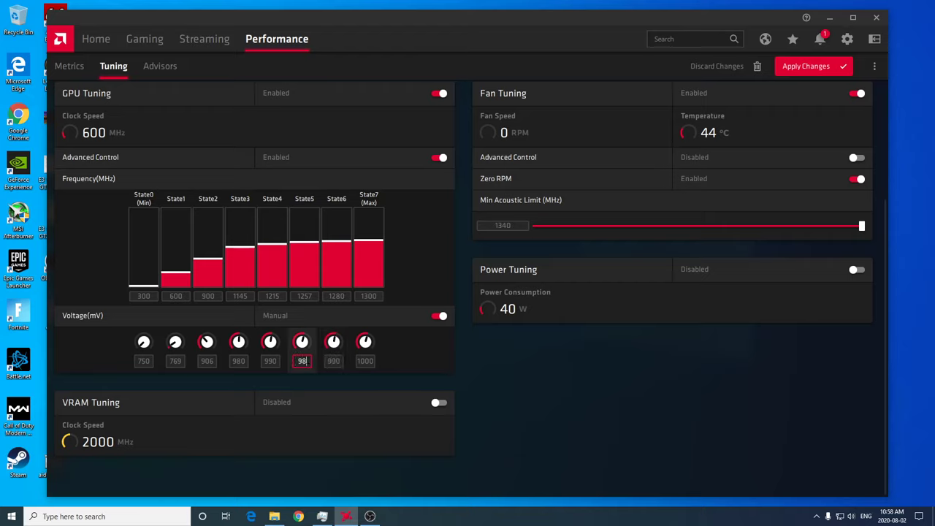
type("0")
double_click(270, 361)
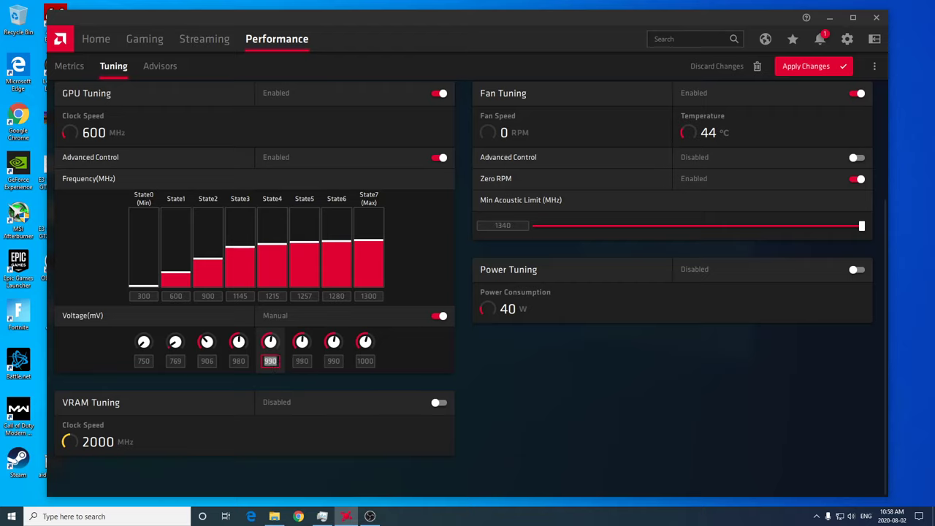
type("970")
Set the State3 voltage to 960 mV and apply the changes to the game profile.
double_click(238, 361)
type("960")
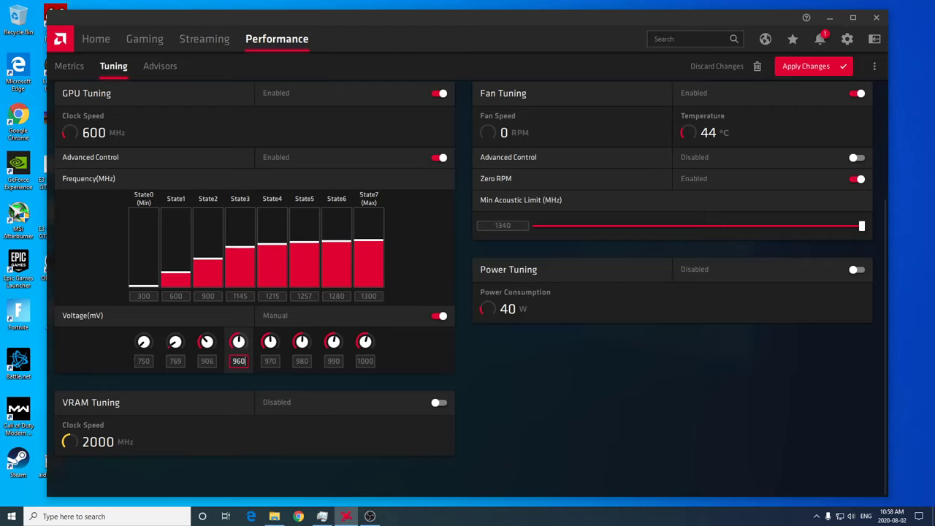
double_click(207, 361)
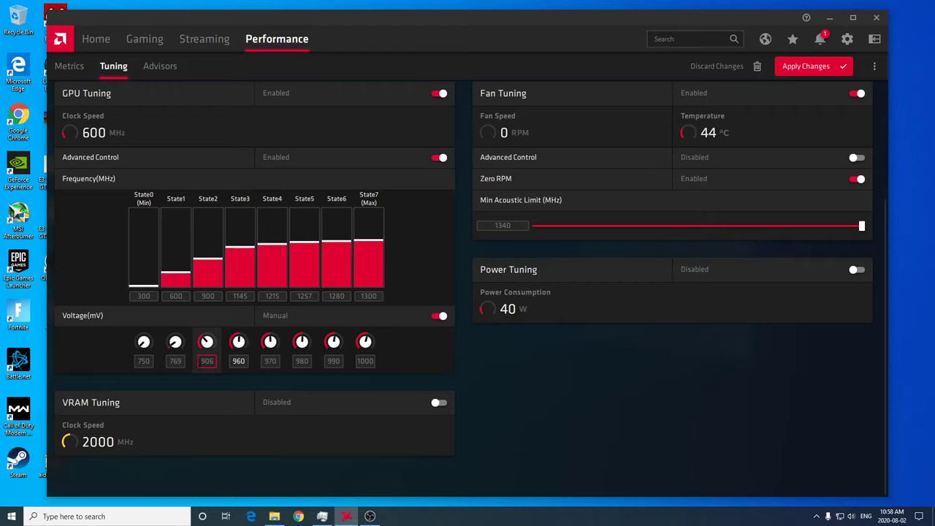
left_click(807, 66)
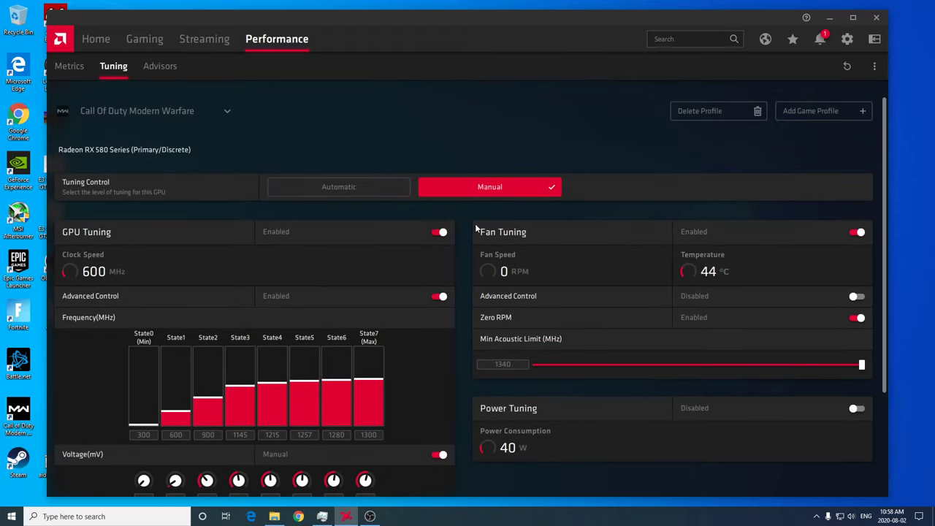
Review the available tuning profiles and the per-state frequencies and voltages of the Call Of Duty Modern Warfare profile.
left_click(205, 112)
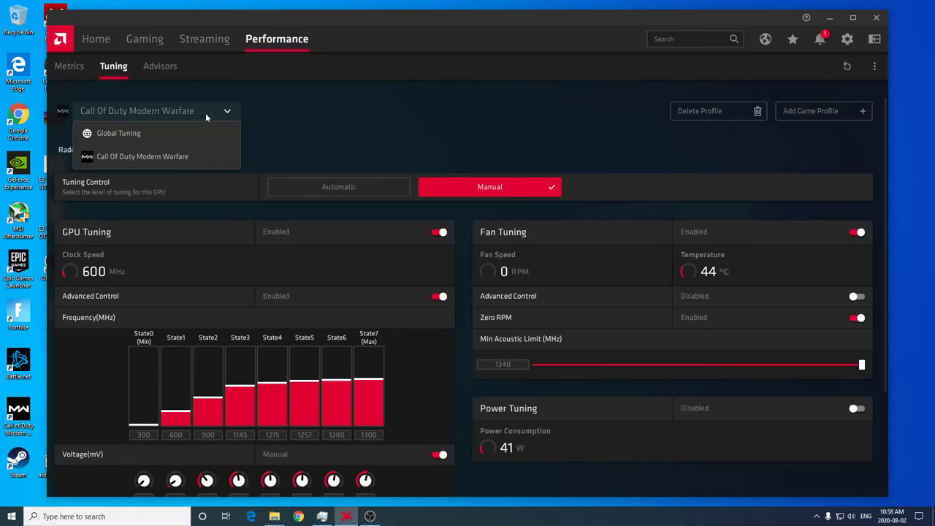
left_click(207, 110)
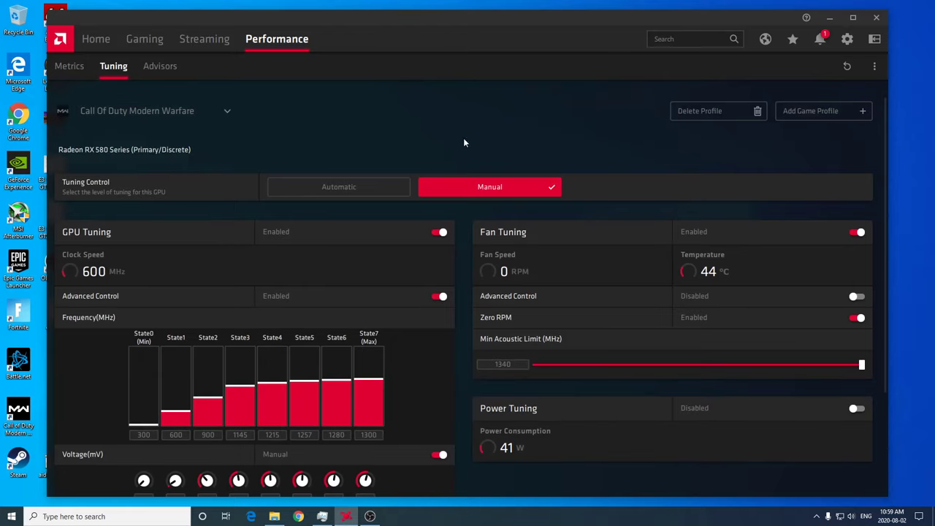
scroll(461, 134, "down", 3)
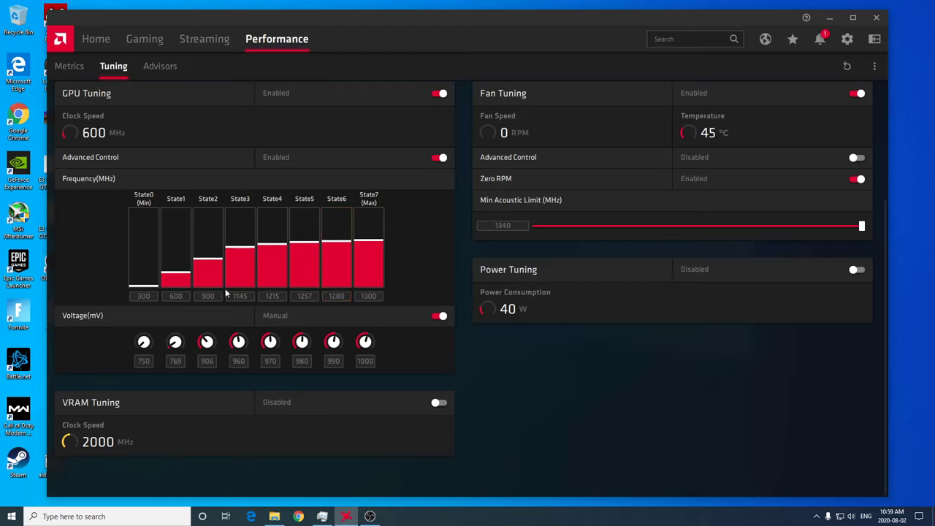
left_click(238, 361)
right_click(285, 6)
left_click(511, 45)
scroll(436, 210, "up", 3)
scroll(384, 158, "down", 3)
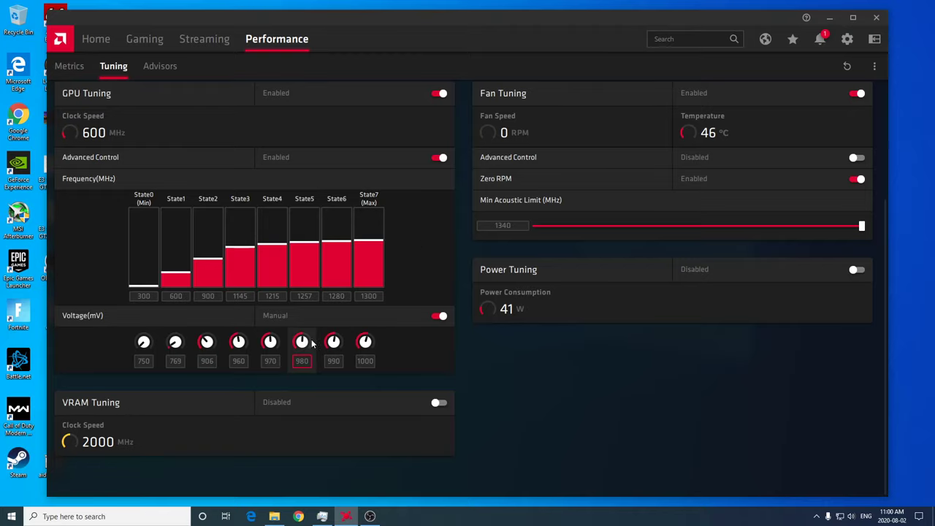
scroll(376, 344, "up", 2)
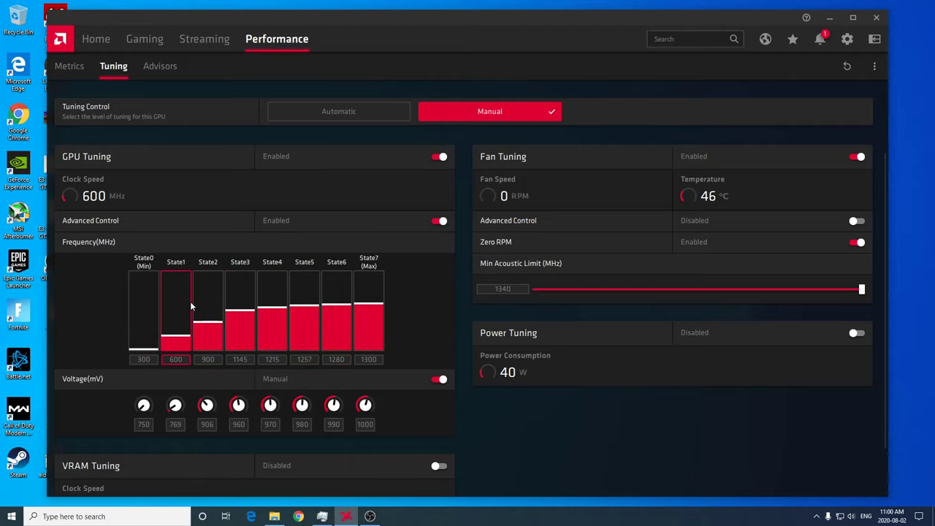
scroll(423, 311, "up", 2)
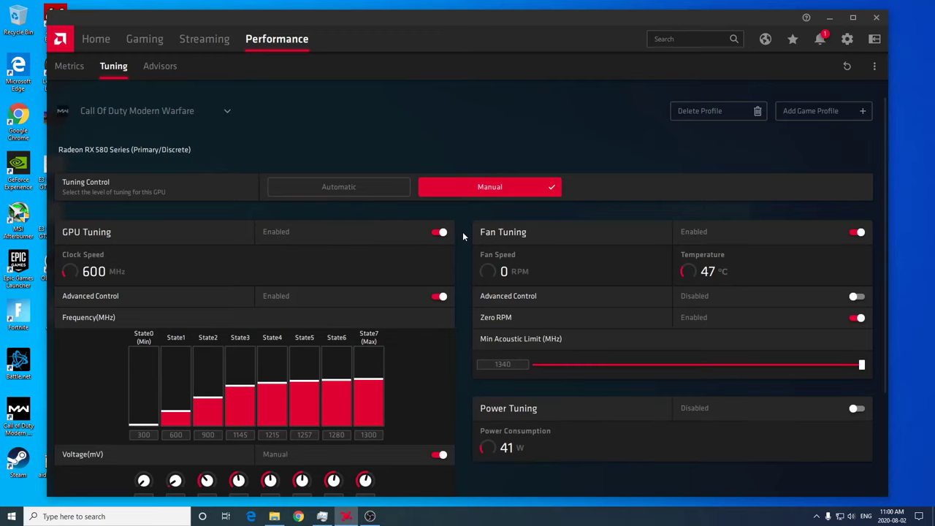
scroll(462, 236, "down", 2)
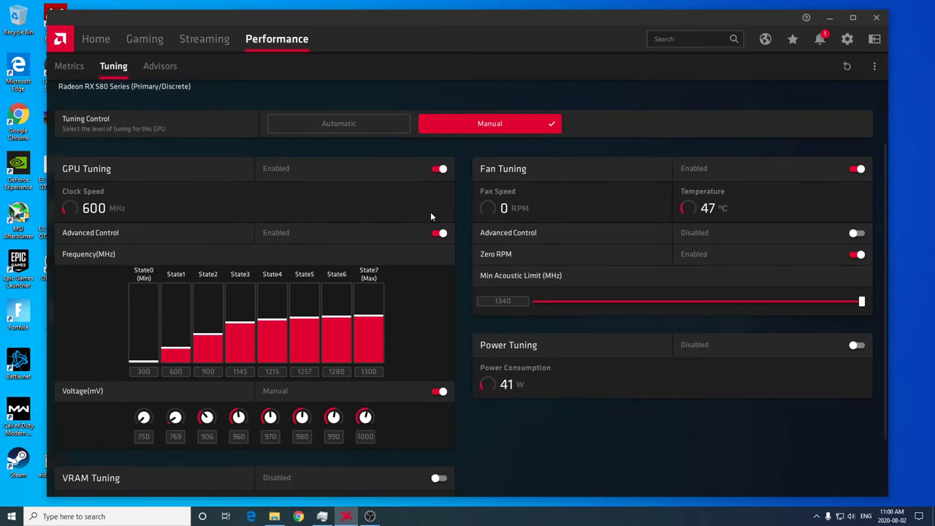